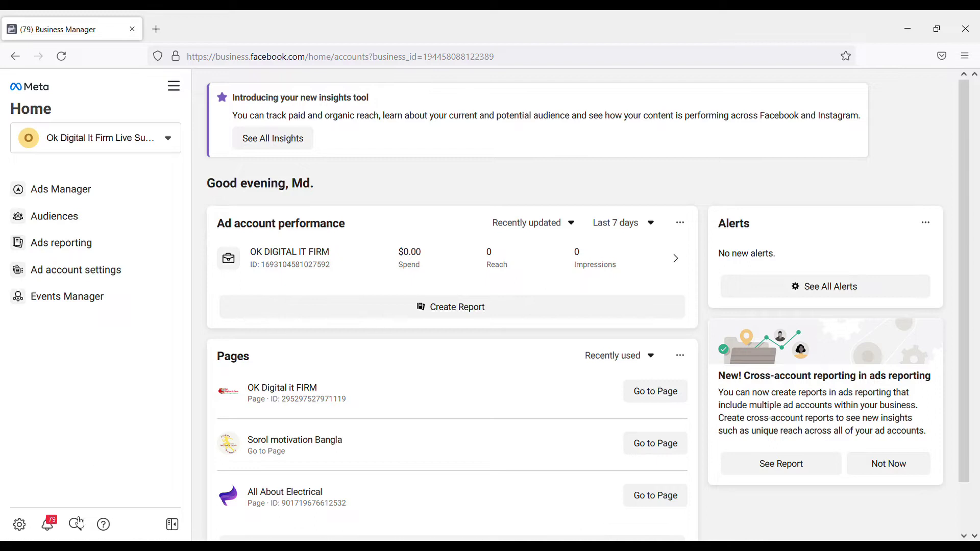
Open the business settings and view the partners of the business
left_click(174, 86)
left_click(329, 165)
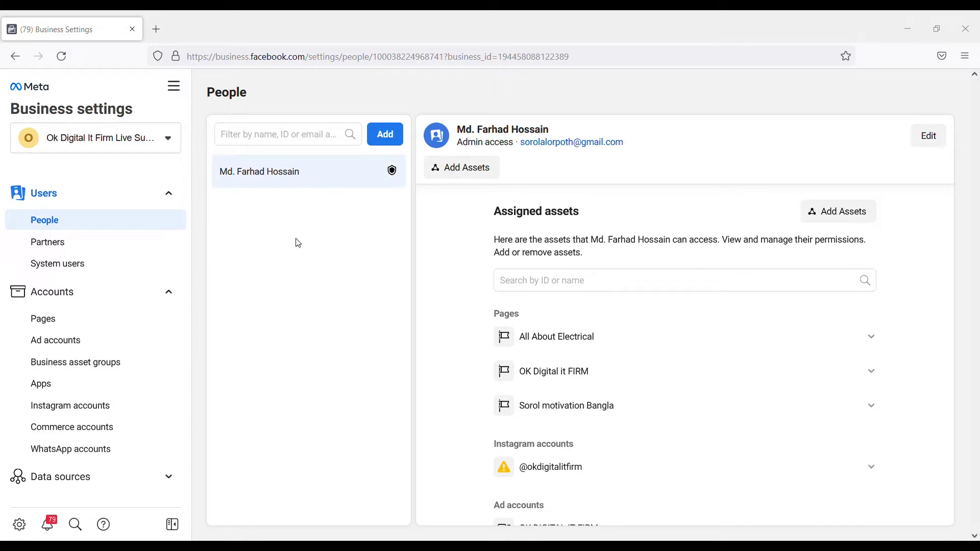
left_click(75, 243)
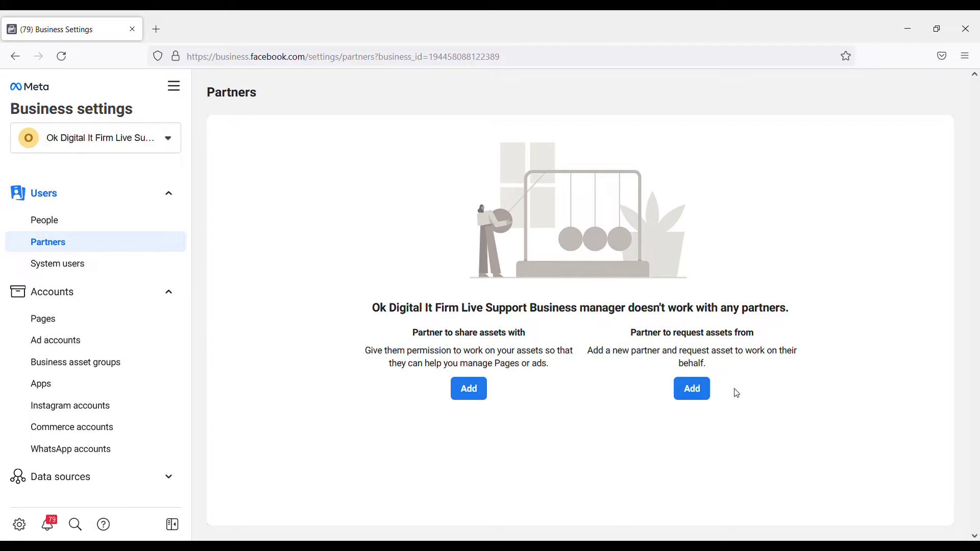
Examine the forms for sharing assets with a partner and requesting assets from one, including the business role field, and close them without saving
left_click(468, 391)
left_click(610, 356)
left_click(693, 398)
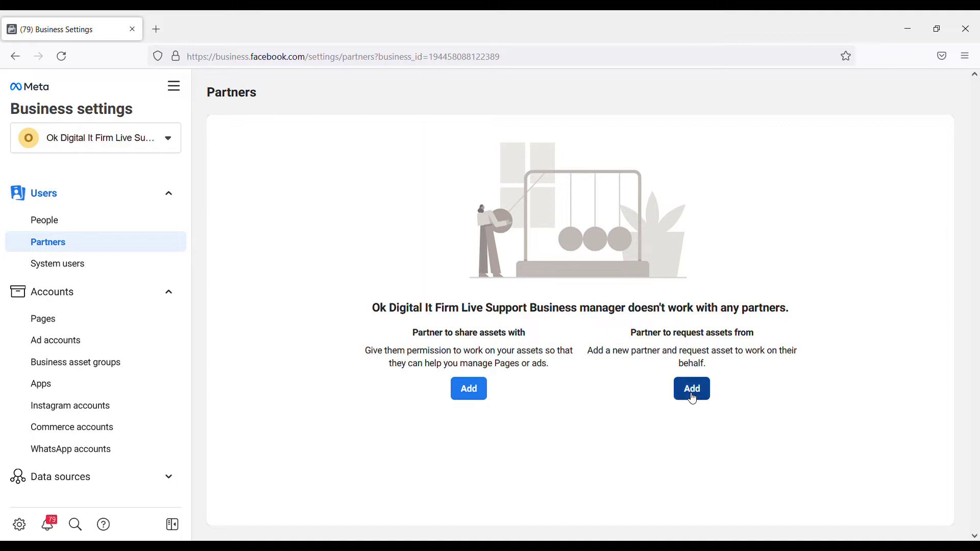
left_click(627, 494)
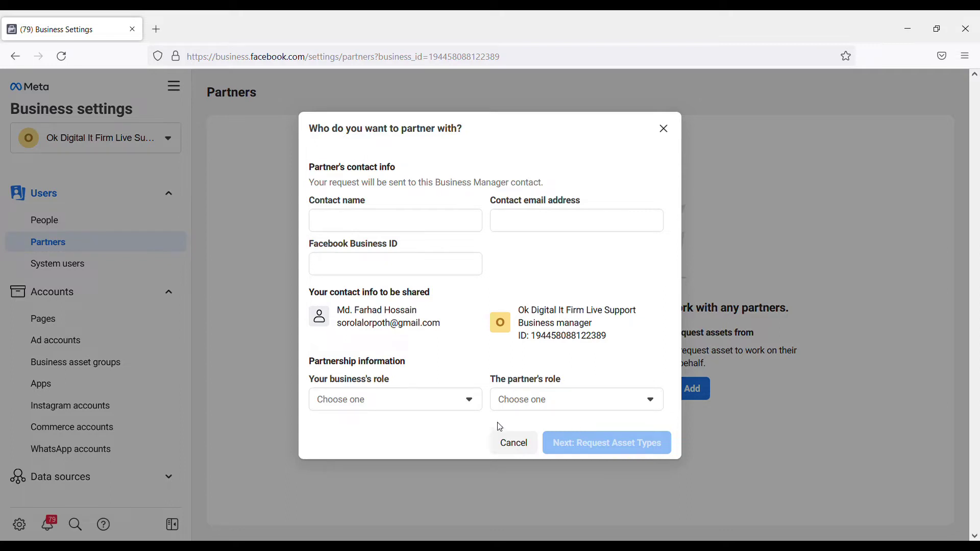
left_click(441, 408)
left_click(443, 404)
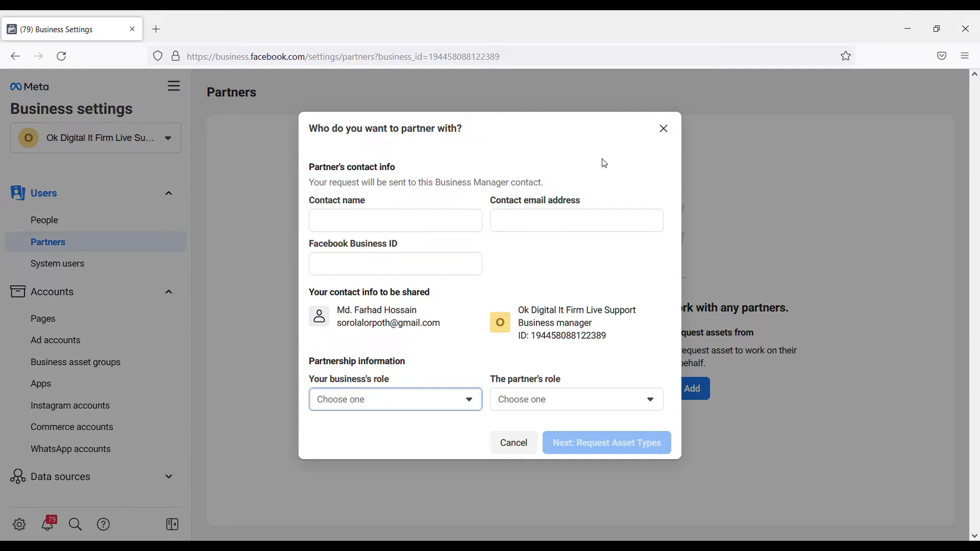
left_click(664, 130)
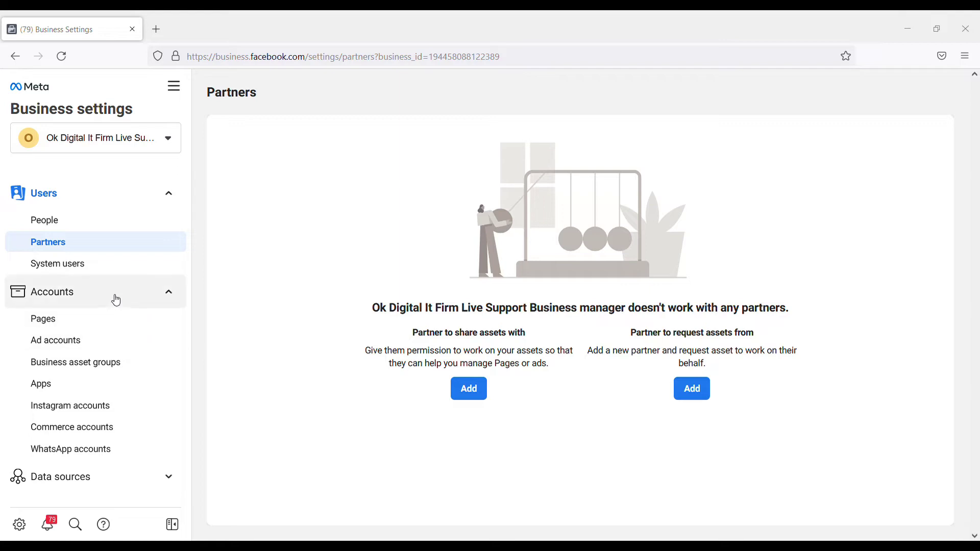
View the system users of the business and the Pages it owns
left_click(80, 263)
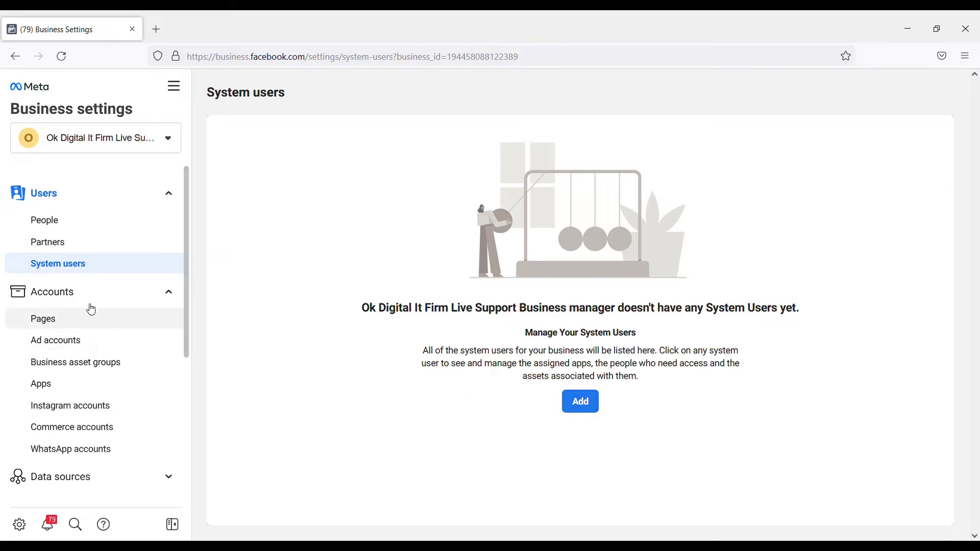
left_click(83, 200)
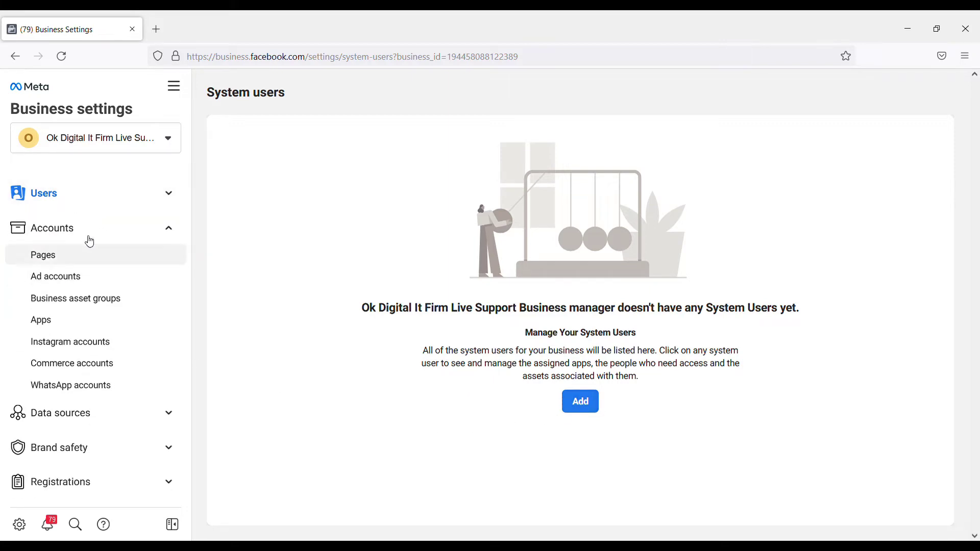
left_click(66, 262)
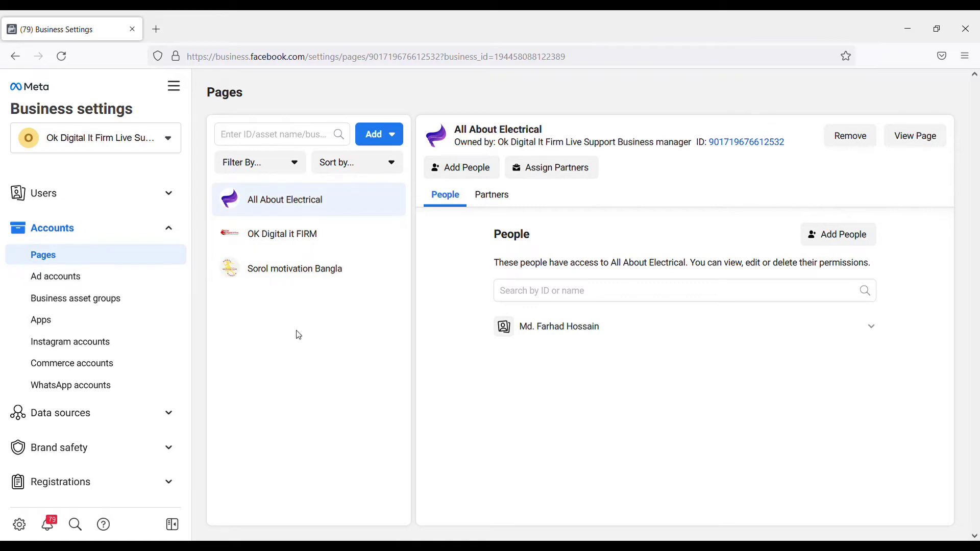
Review the OK DIGITAL IT FIRM ad account and its payment settings, and return to the business settings
left_click(68, 284)
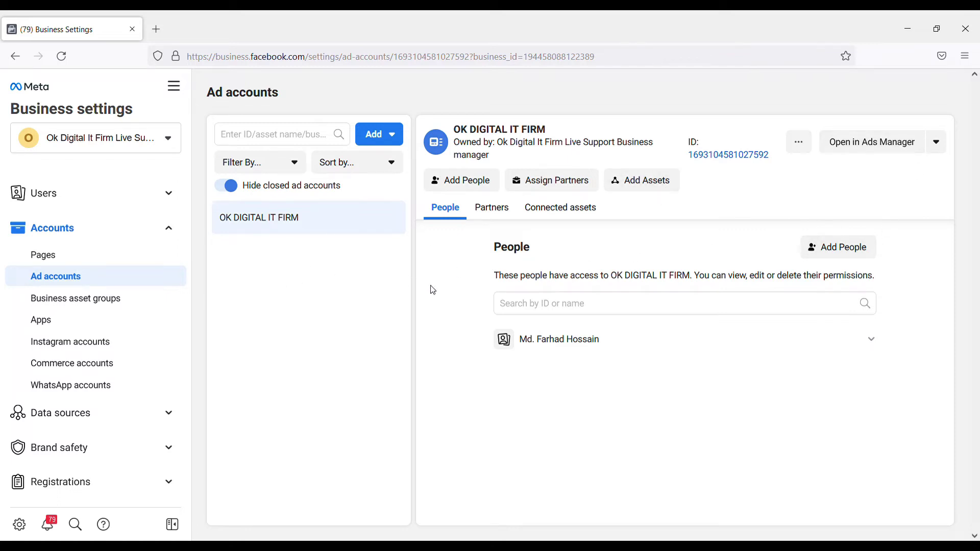
left_click(937, 142)
left_click(875, 173)
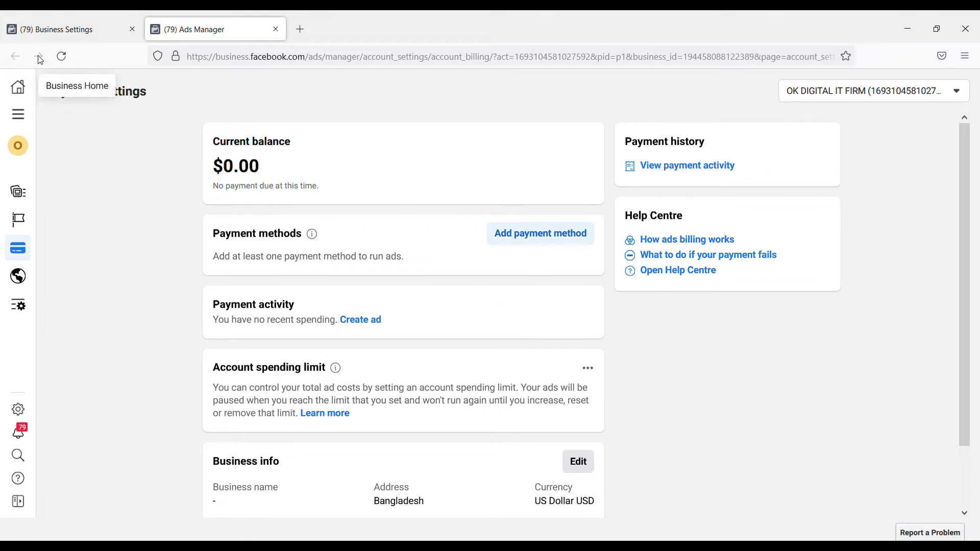
left_click(275, 29)
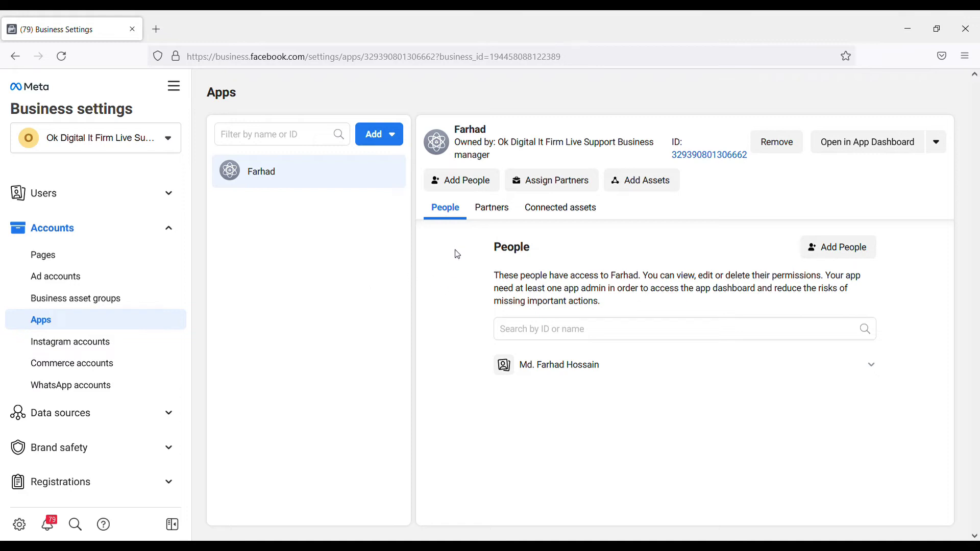
Review the options for adding an app and an Instagram account to the business without adding either
left_click(378, 142)
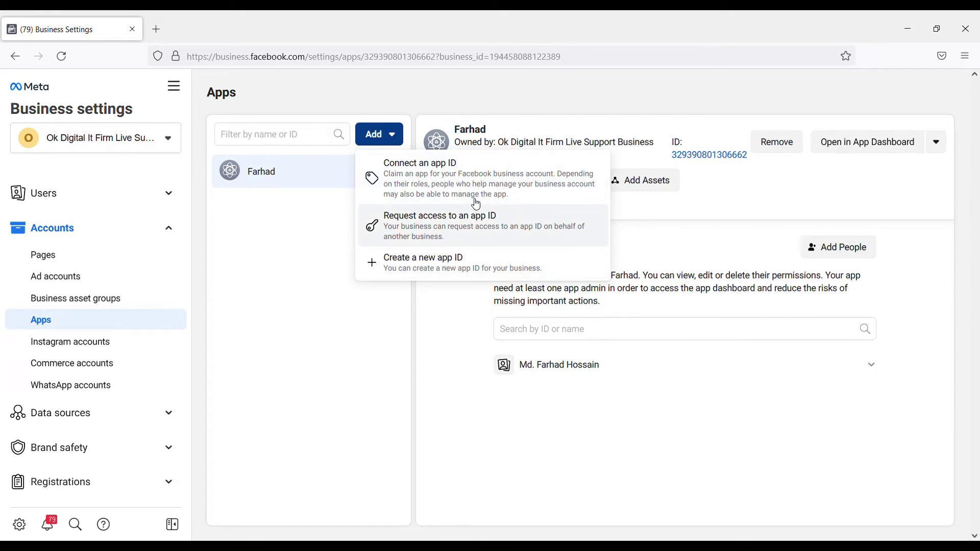
left_click(294, 254)
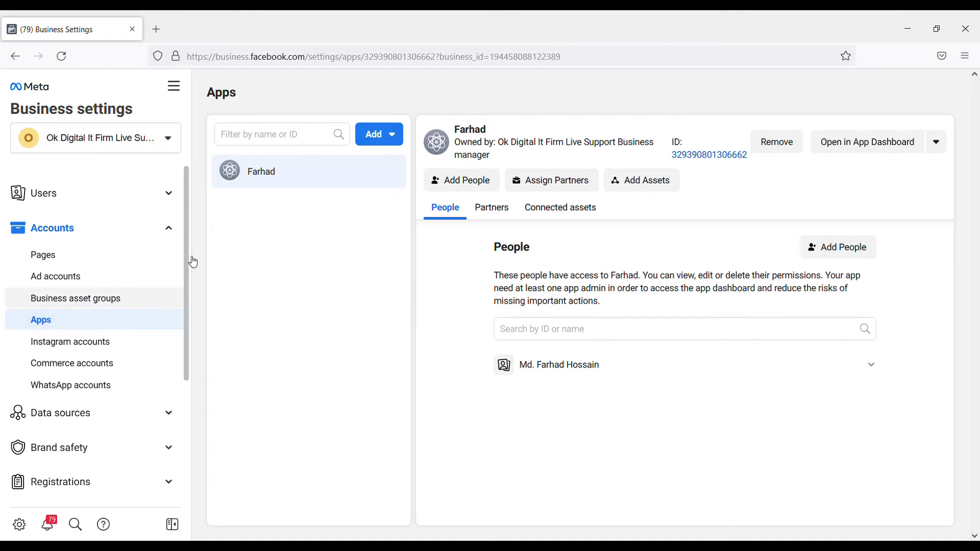
left_click(96, 350)
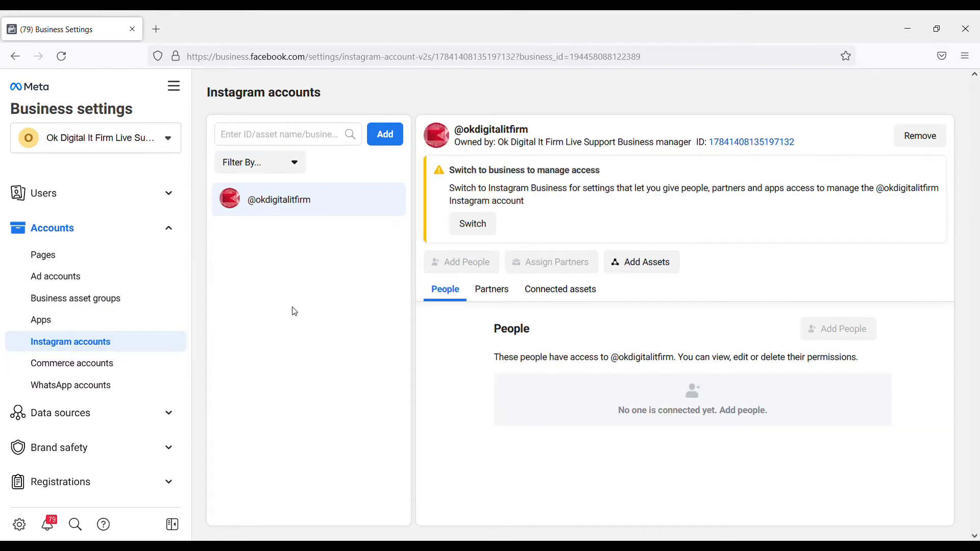
left_click(387, 136)
left_click(663, 131)
View the commerce accounts and the WhatsApp accounts of the business
left_click(115, 363)
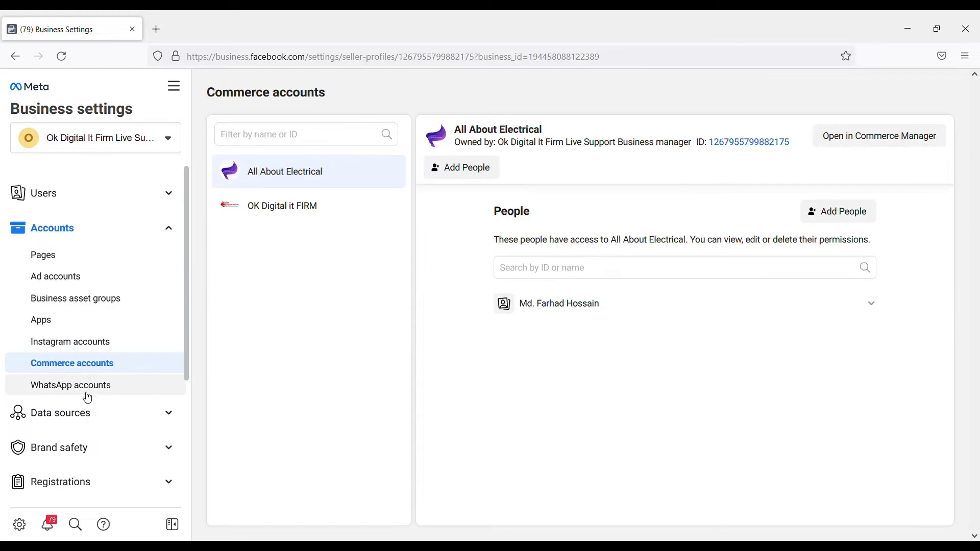
left_click(88, 393)
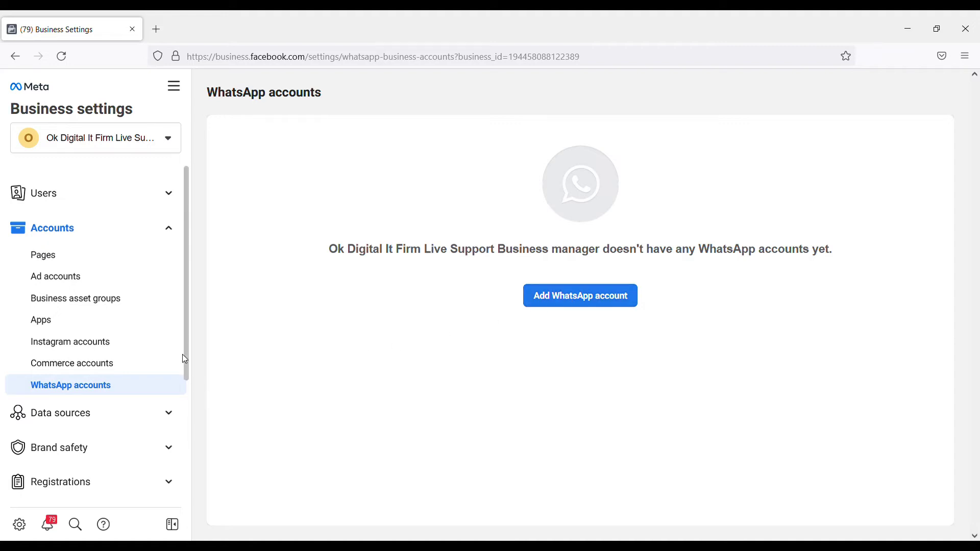
Review the catalogues among the data sources and the options for adding a catalogue
scroll(194, 350, "down", 1)
scroll(193, 352, "down", 2)
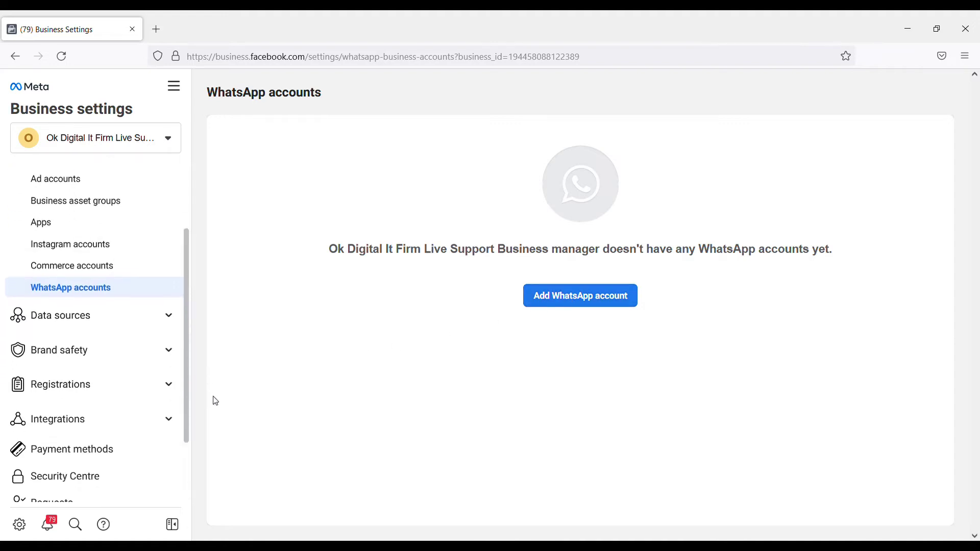
left_click(127, 313)
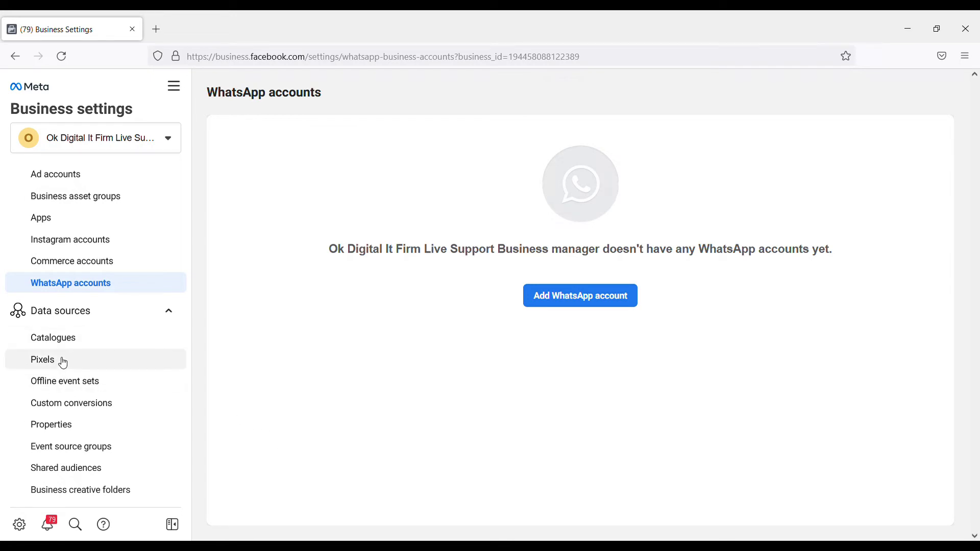
left_click(61, 339)
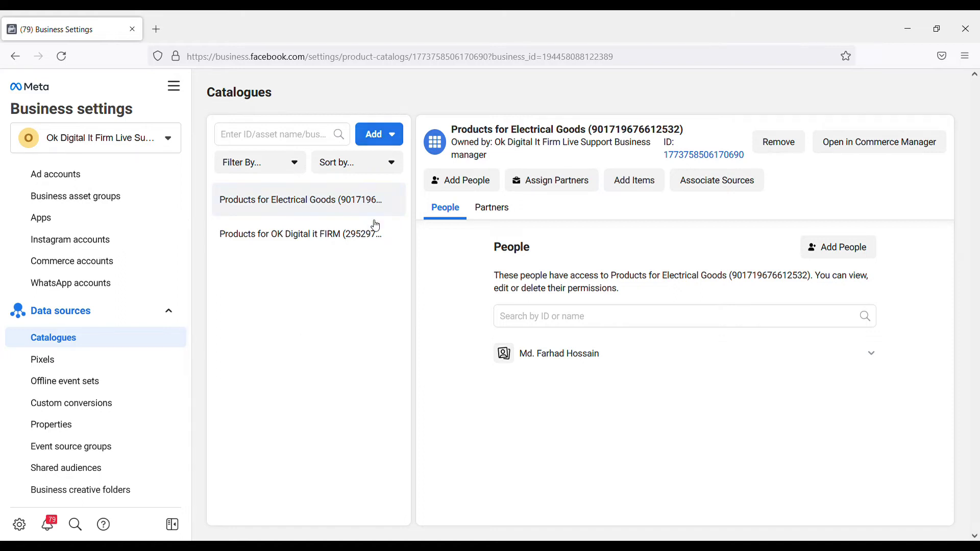
left_click(381, 136)
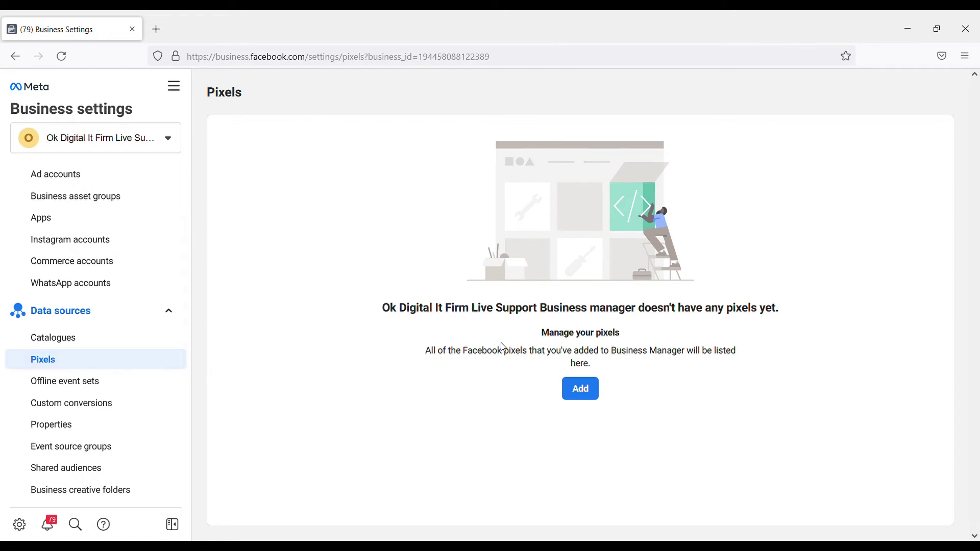
Look through the offline event sets, custom conversions, properties and event source groups of the business
left_click(66, 382)
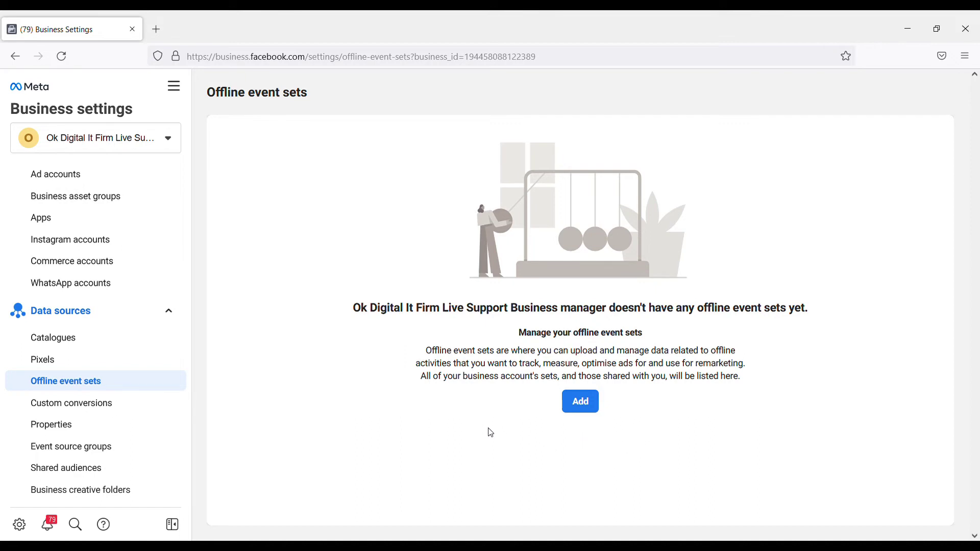
left_click(72, 412)
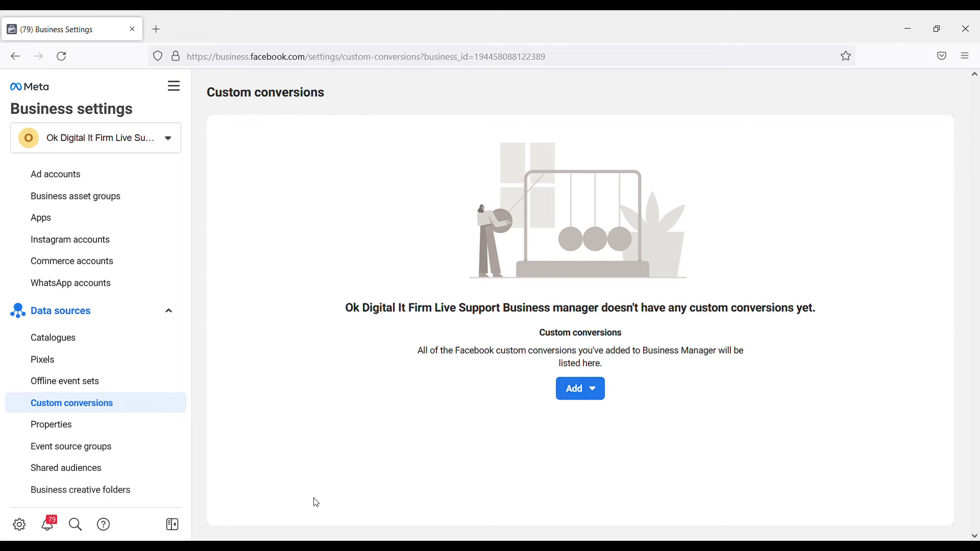
left_click(59, 432)
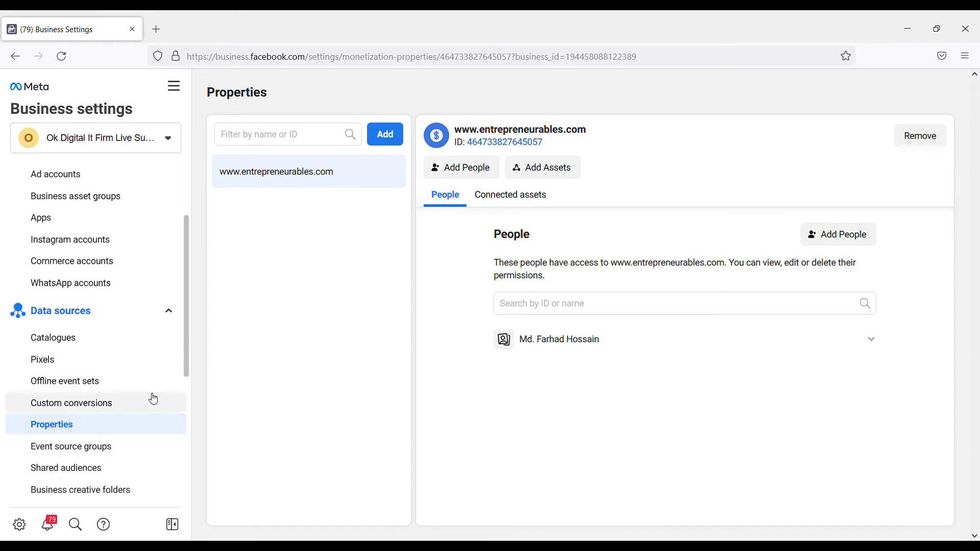
left_click(98, 448)
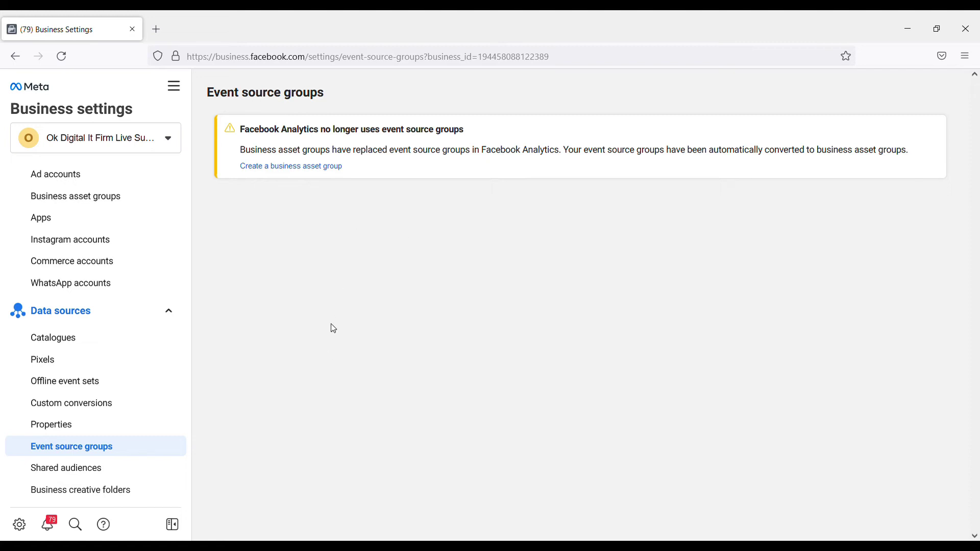
View the shared audiences and the business creative folders
left_click(169, 468)
scroll(186, 403, "down", 3)
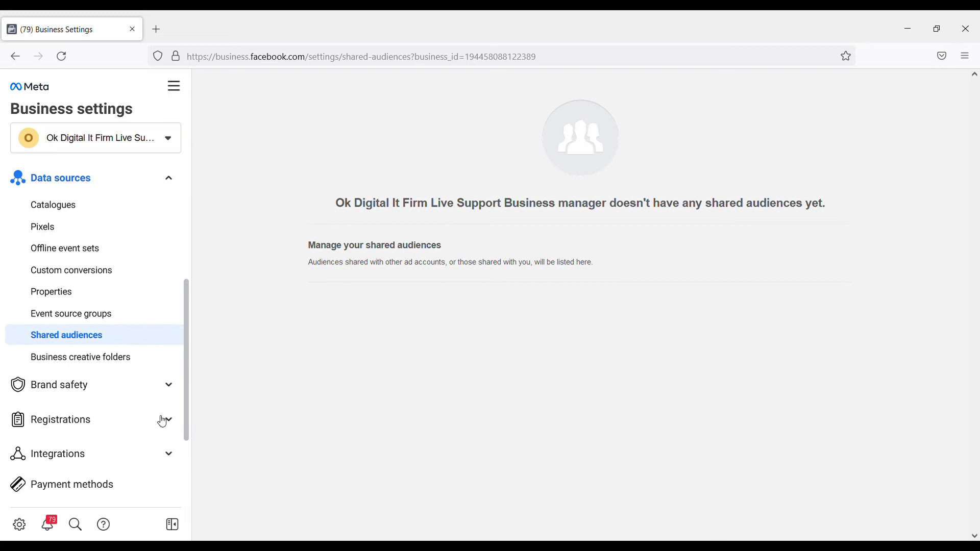
left_click(71, 360)
View the domains and block lists in the brand safety settings, with the data sources list collapsed
left_click(107, 394)
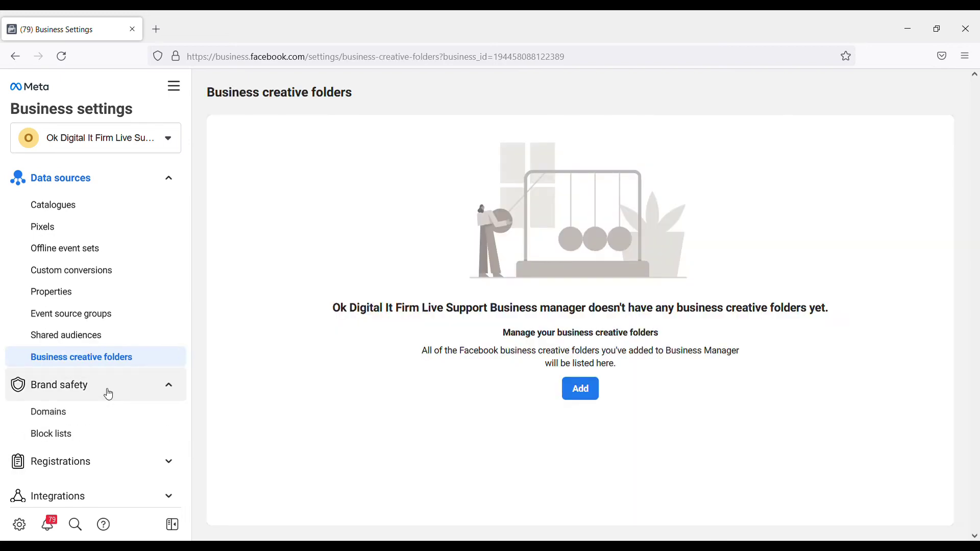
left_click(124, 186)
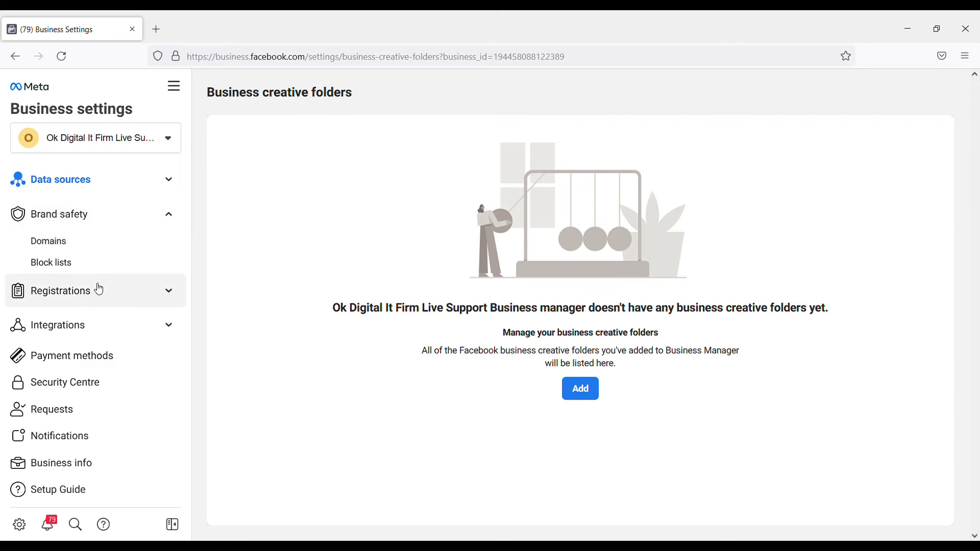
left_click(79, 251)
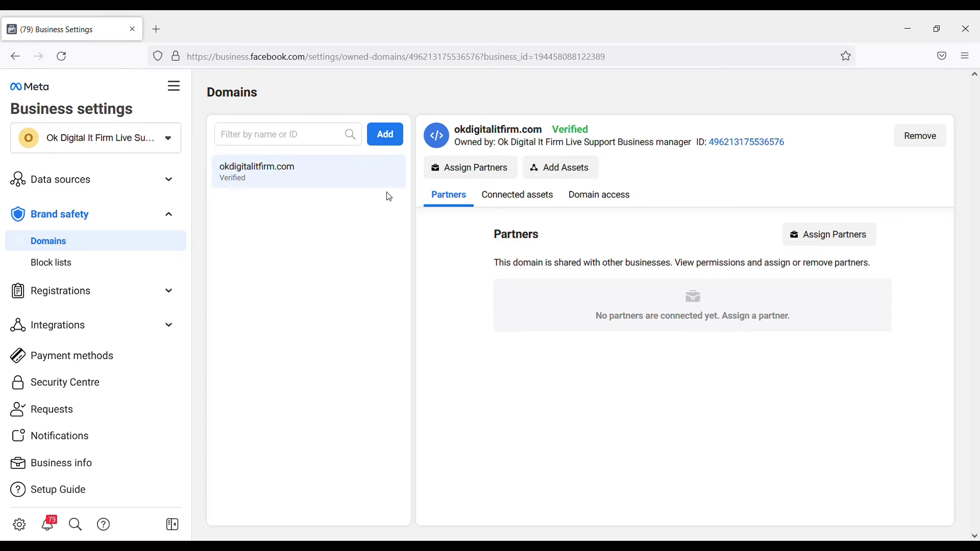
left_click(81, 270)
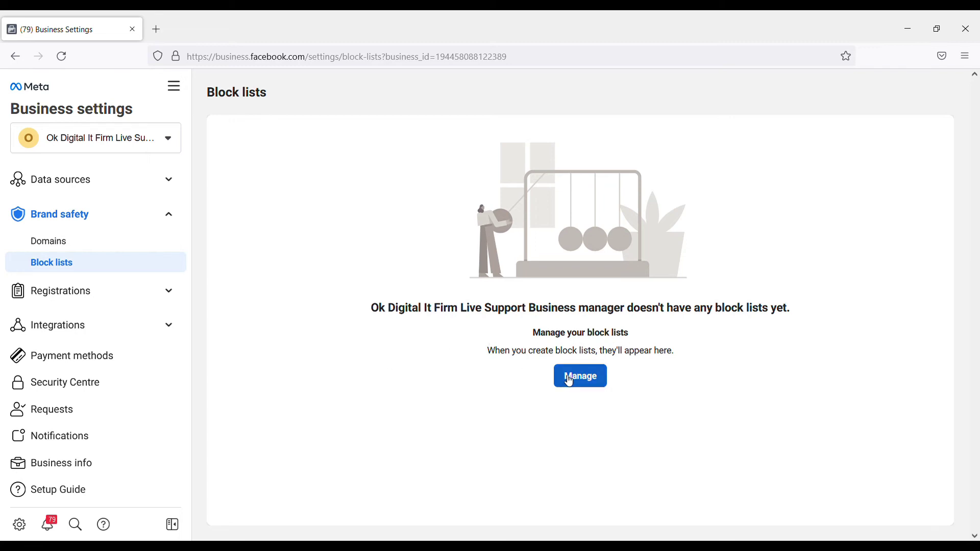
View the news Page registrations and the connected apps integration of the business
left_click(77, 291)
left_click(88, 326)
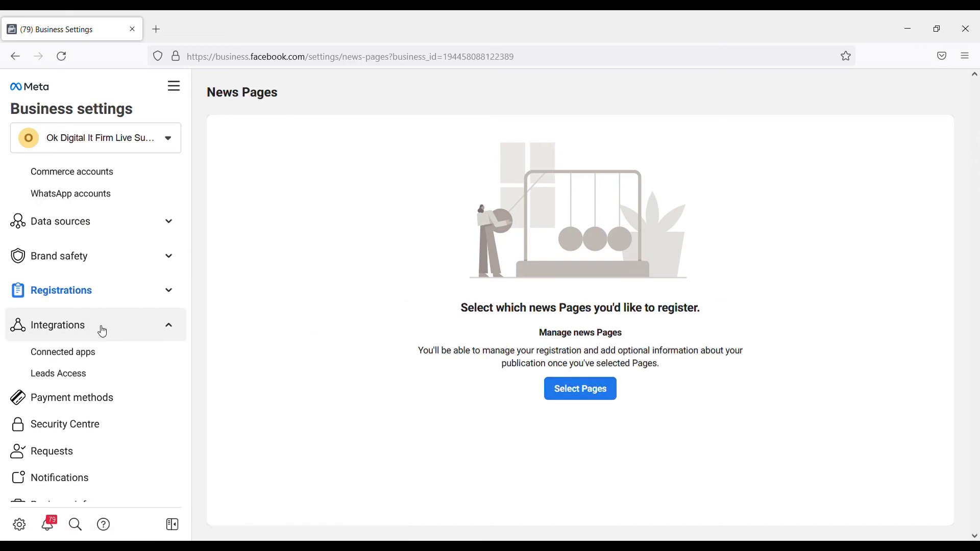
left_click(79, 358)
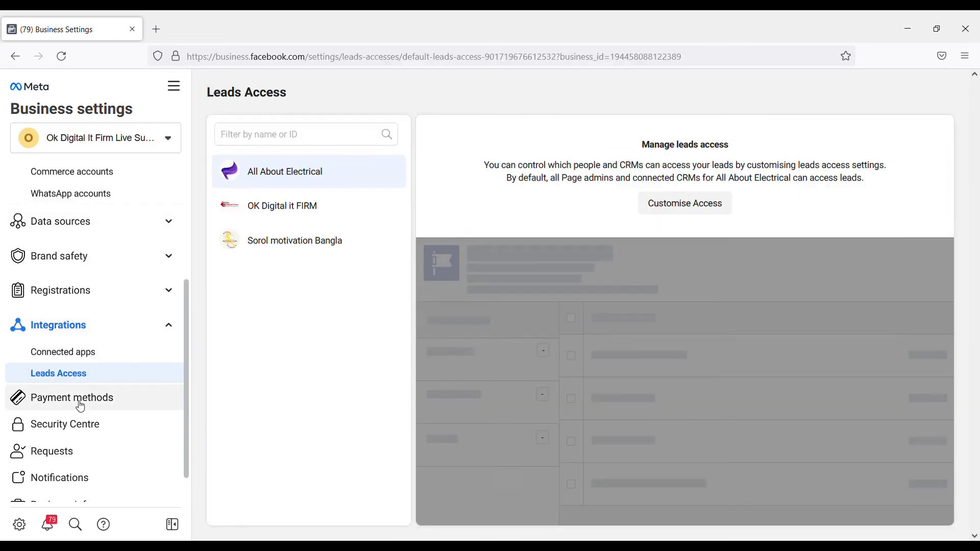
View the payment methods of the business and the finance editor assignment for adding one, leaving it without adding a method
left_click(81, 403)
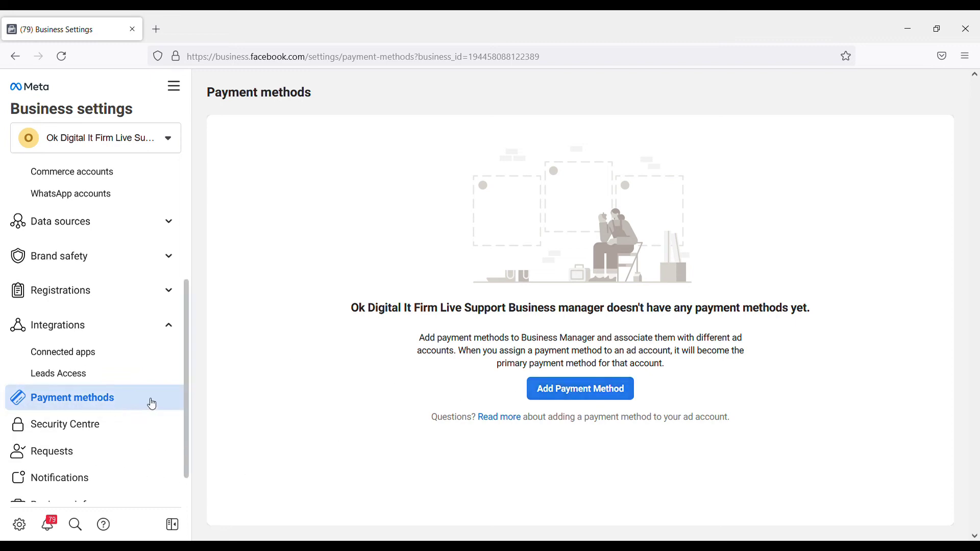
mouse_move(187, 399)
left_mouse_down()
mouse_move(200, 423)
mouse_move(189, 385)
left_mouse_up()
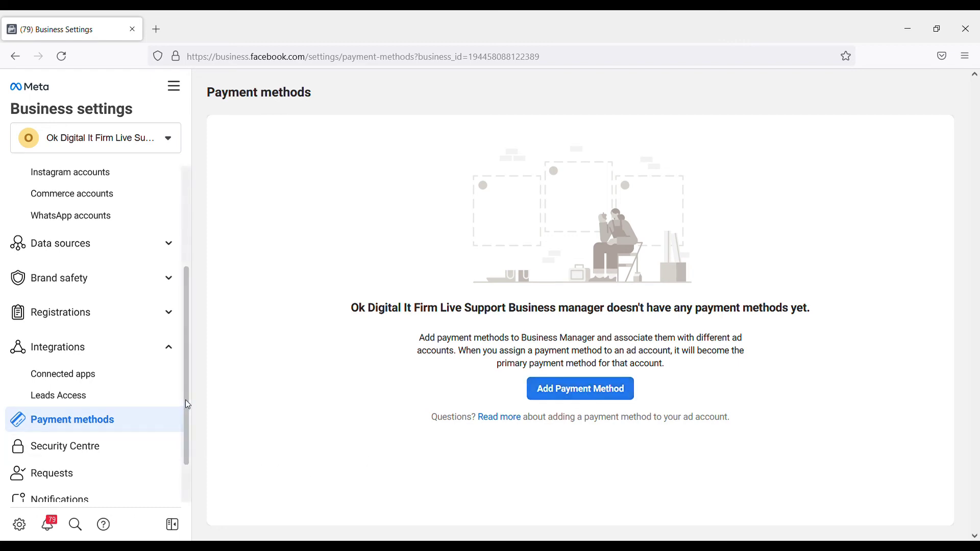
left_click(575, 391)
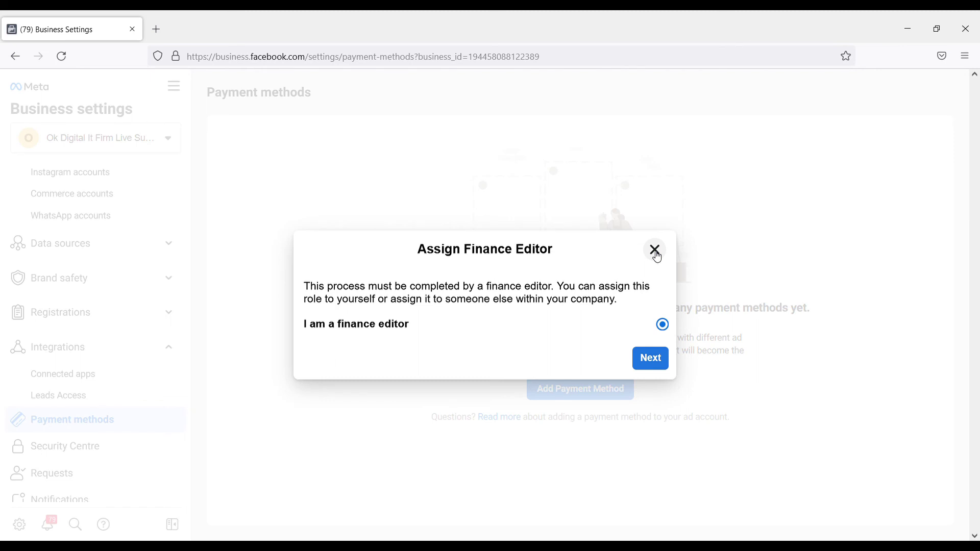
left_click(655, 250)
Require two-factor authentication for Admins only in the Security Centre
left_click(94, 447)
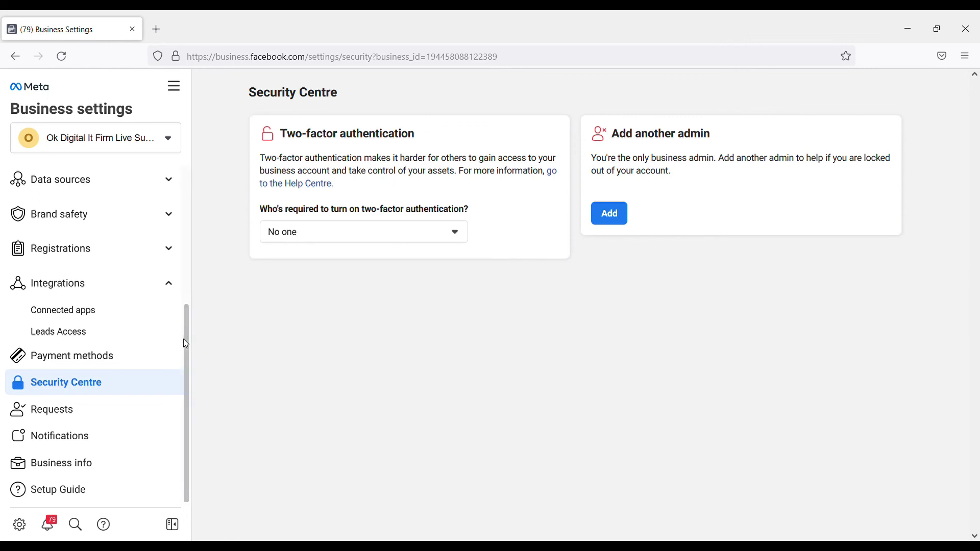
left_click(346, 236)
left_click(317, 278)
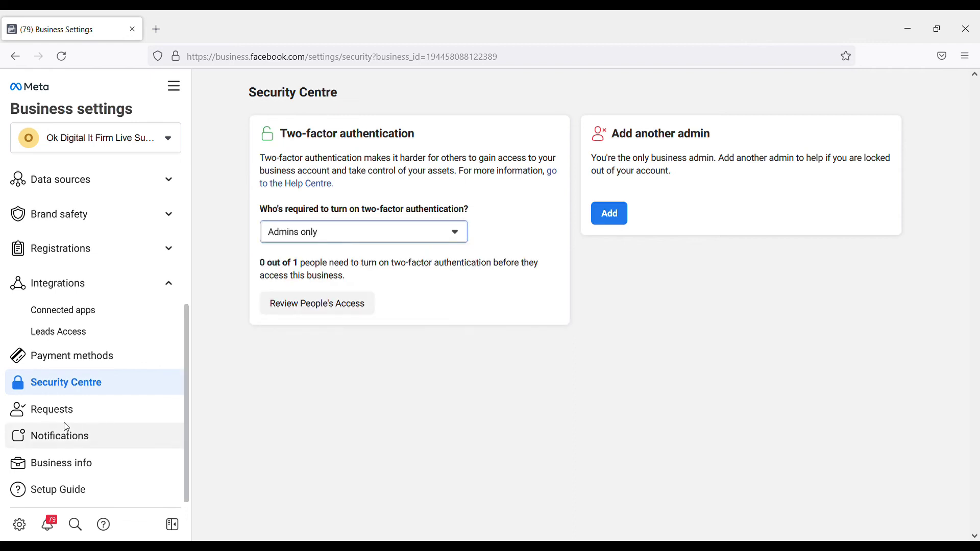
View the received requests of the business and look through its notification settings down to the partner programme updates
left_click(66, 407)
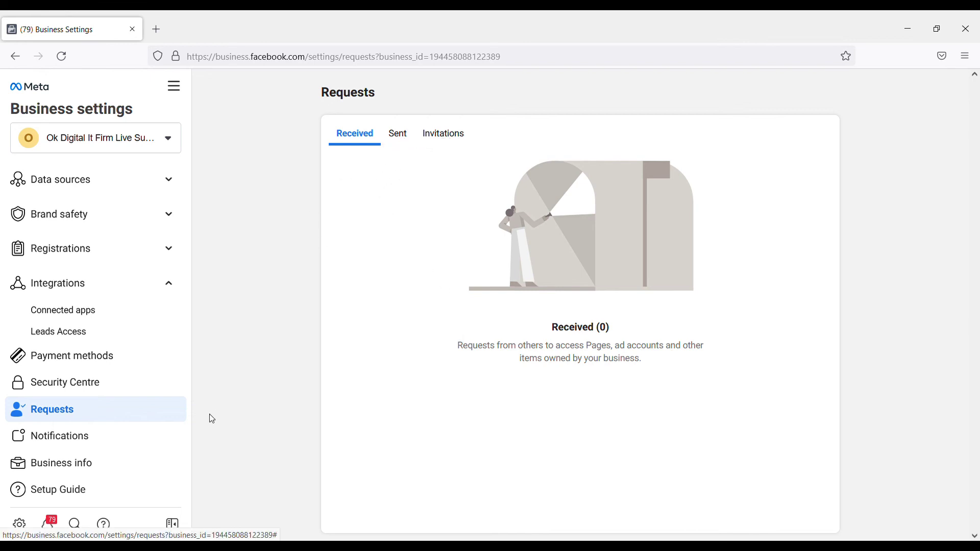
left_click(62, 442)
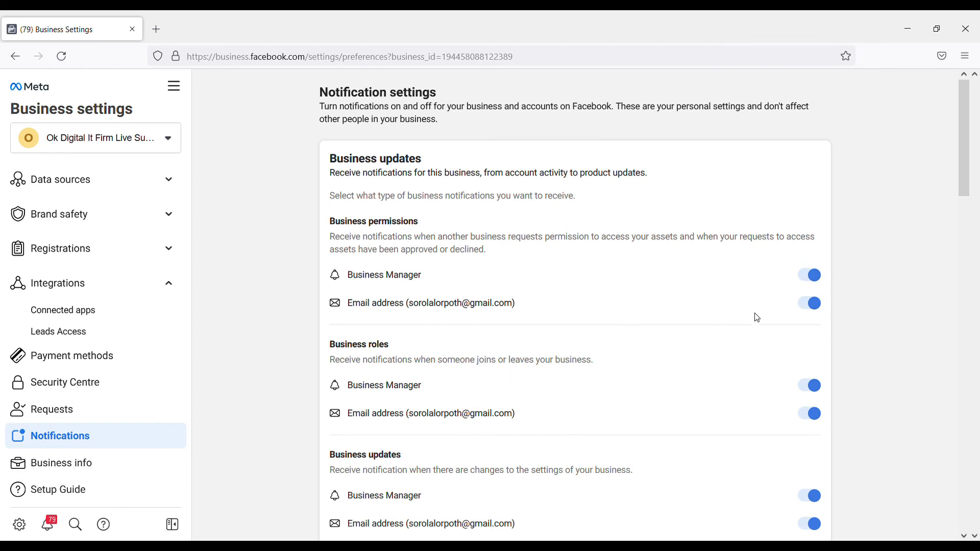
left_click_drag(959, 167, 960, 252)
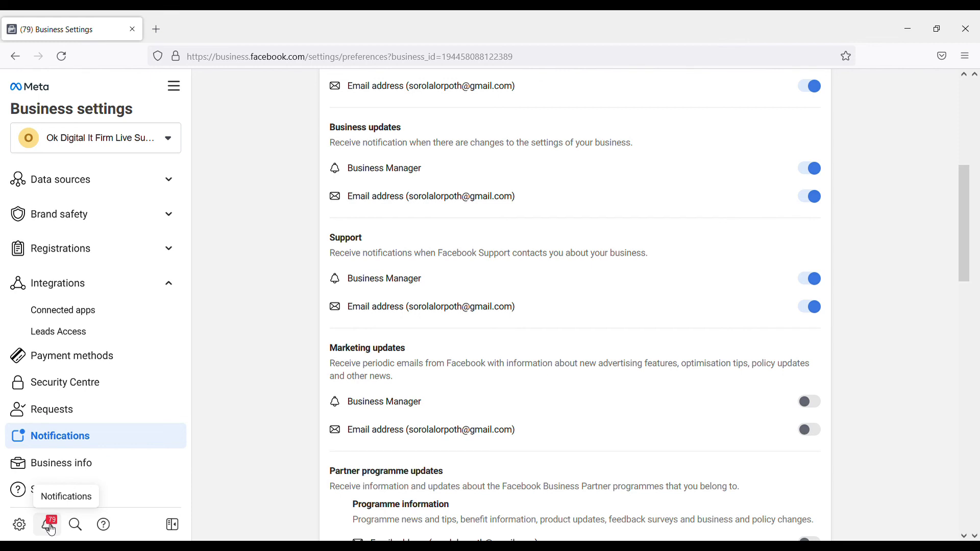
Look through the business information, covering the business details, business options and My Info sections
left_click(71, 463)
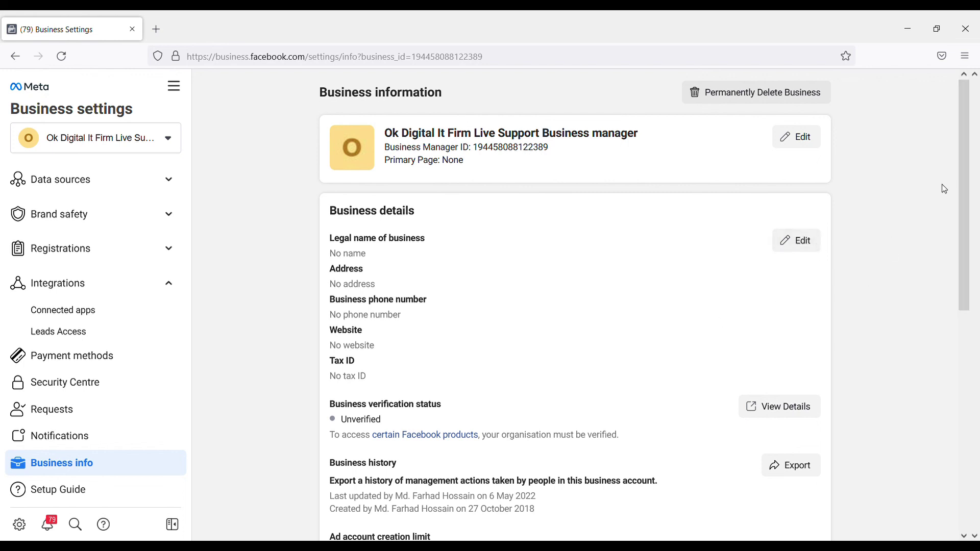
scroll(444, 440, "down", 3)
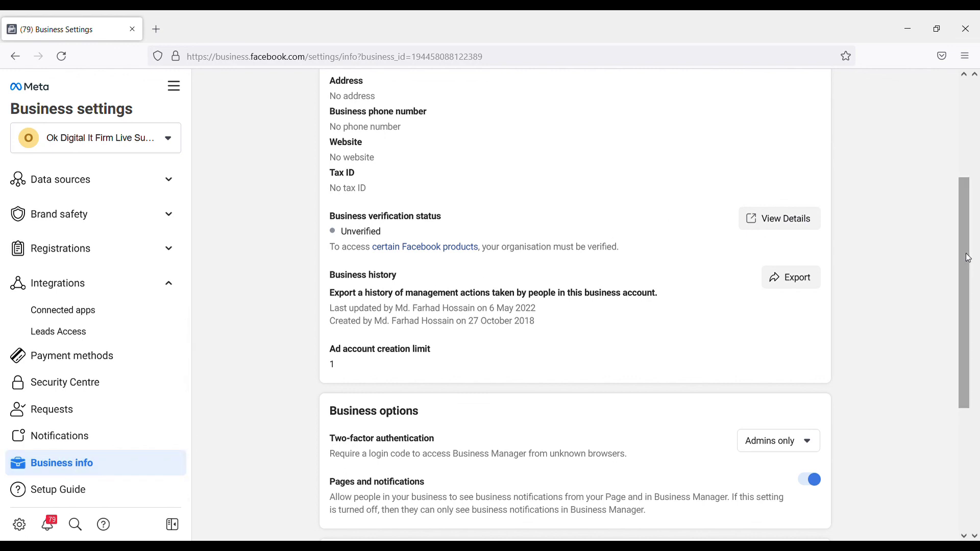
left_click_drag(962, 254, 975, 319)
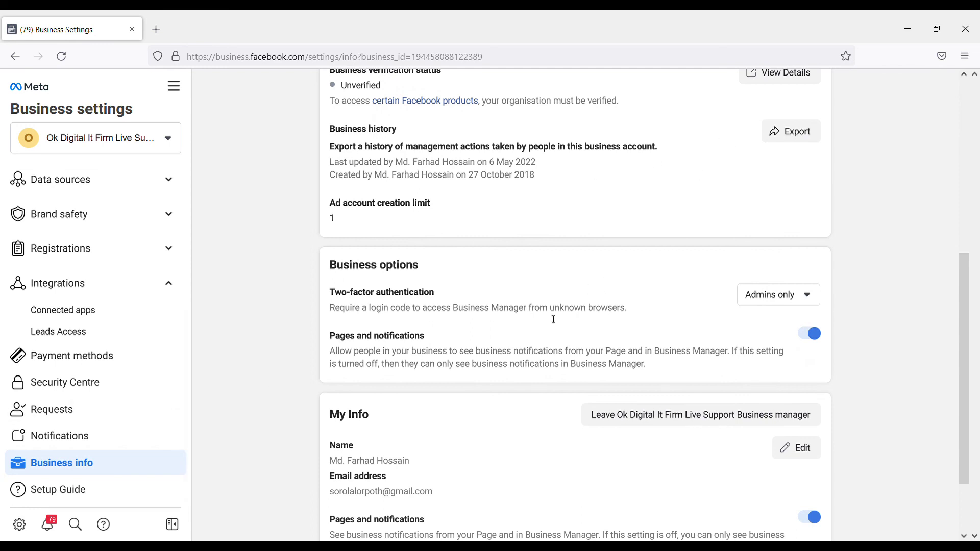
scroll(174, 332, "up", 5)
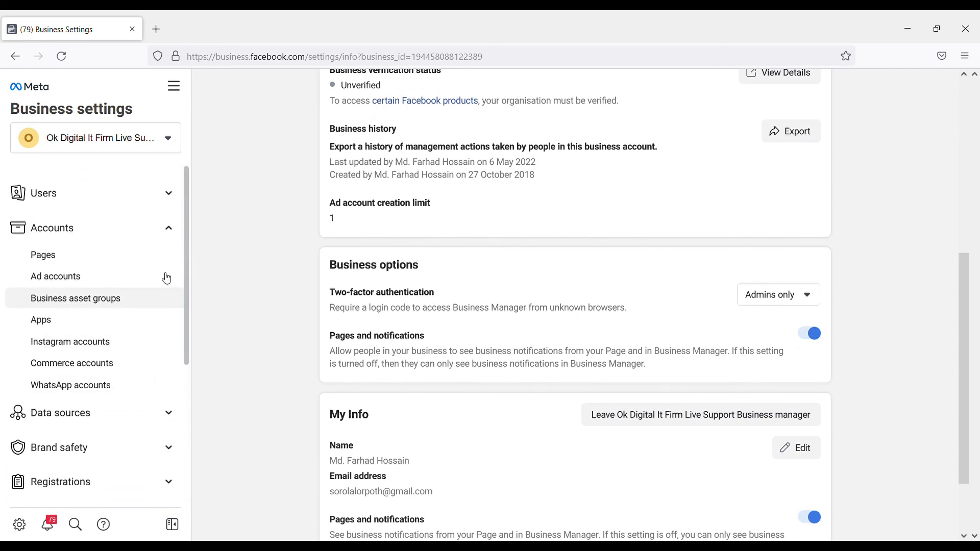